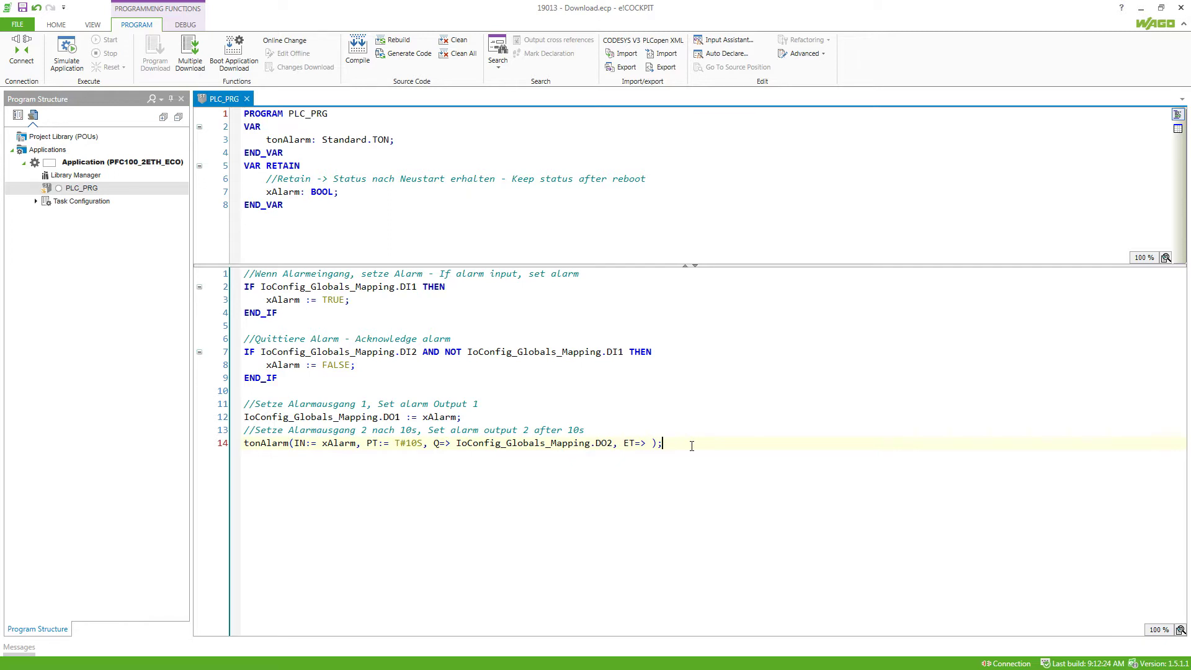
Select the Application node, dismiss its context menu, and connect to the PFC100 controller.
click(142, 166)
right_click(142, 167)
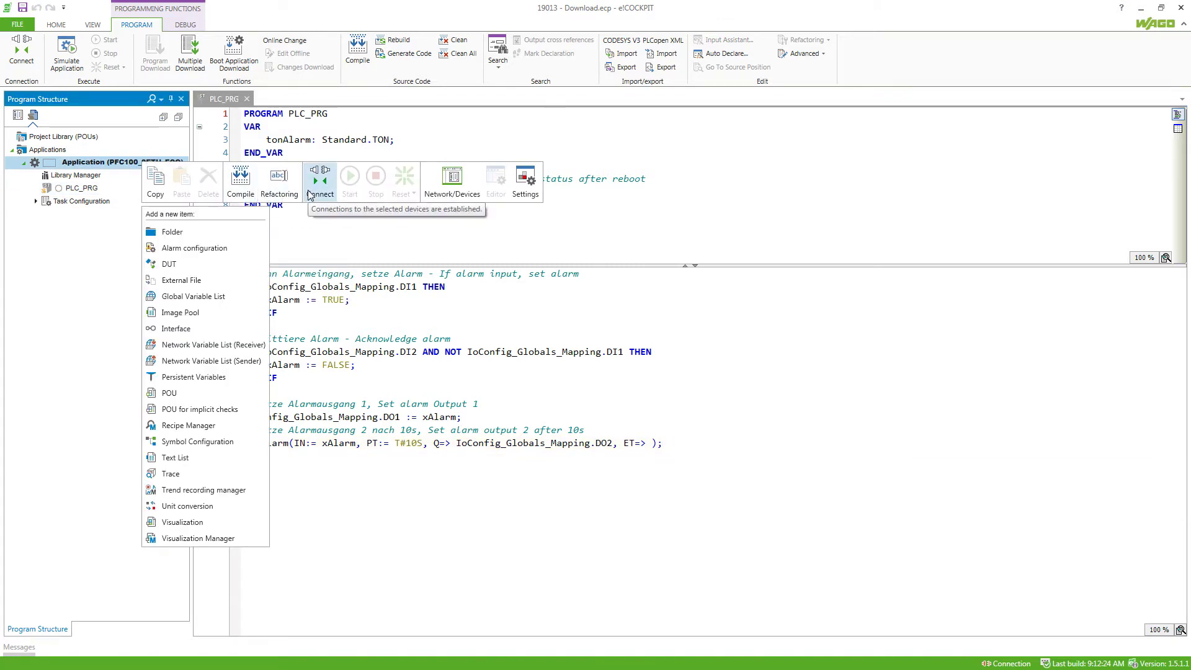
click(138, 29)
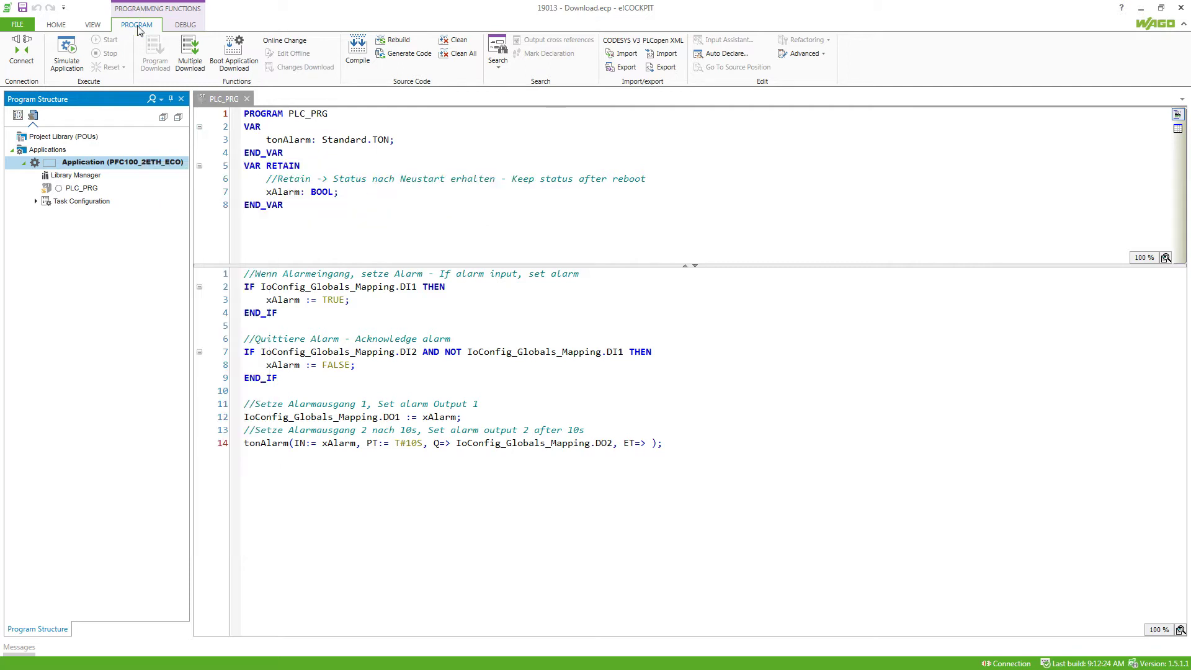
click(20, 53)
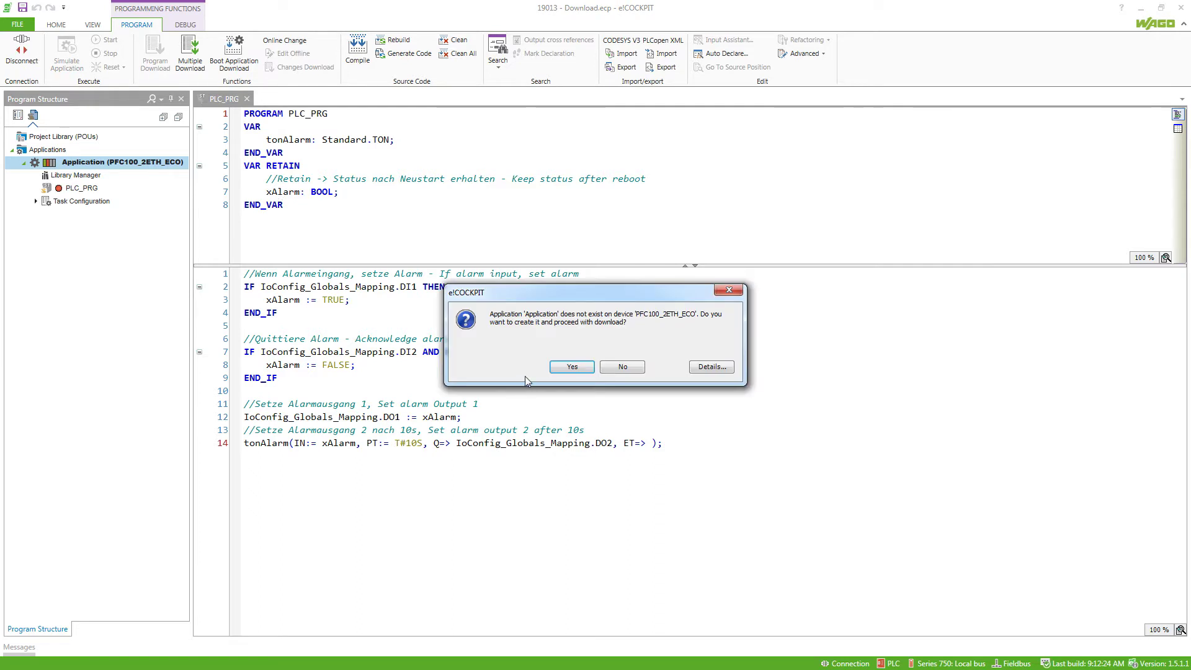
Create and download the application on the PFC100, then start it from the Application menu.
click(566, 367)
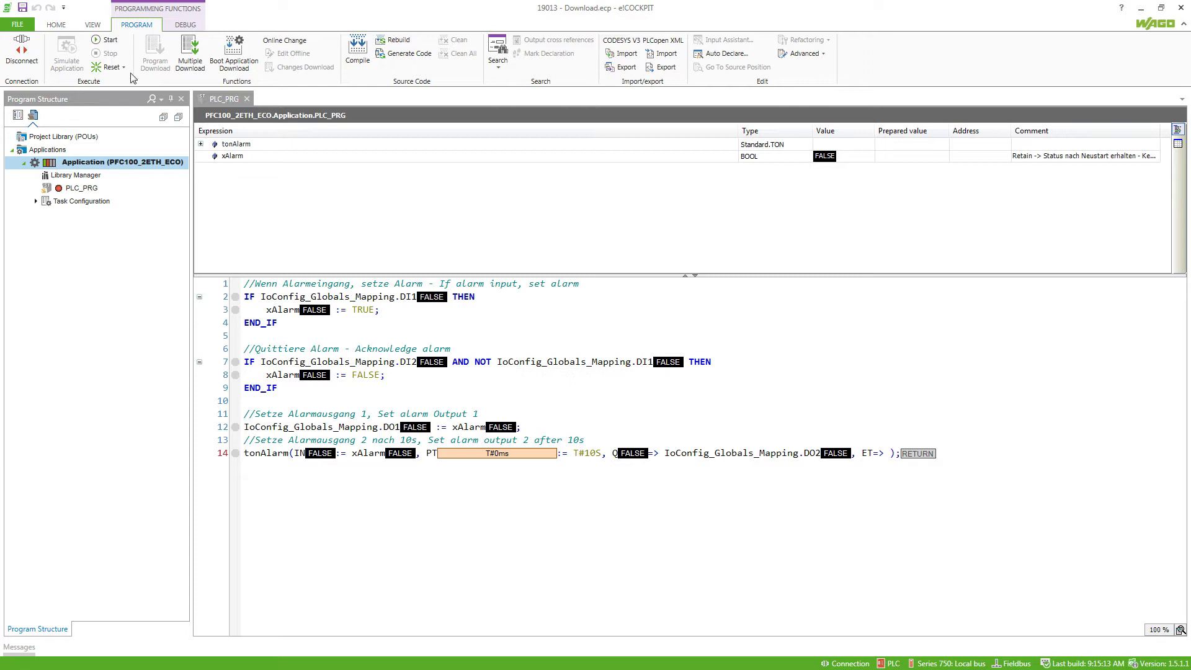
right_click(129, 165)
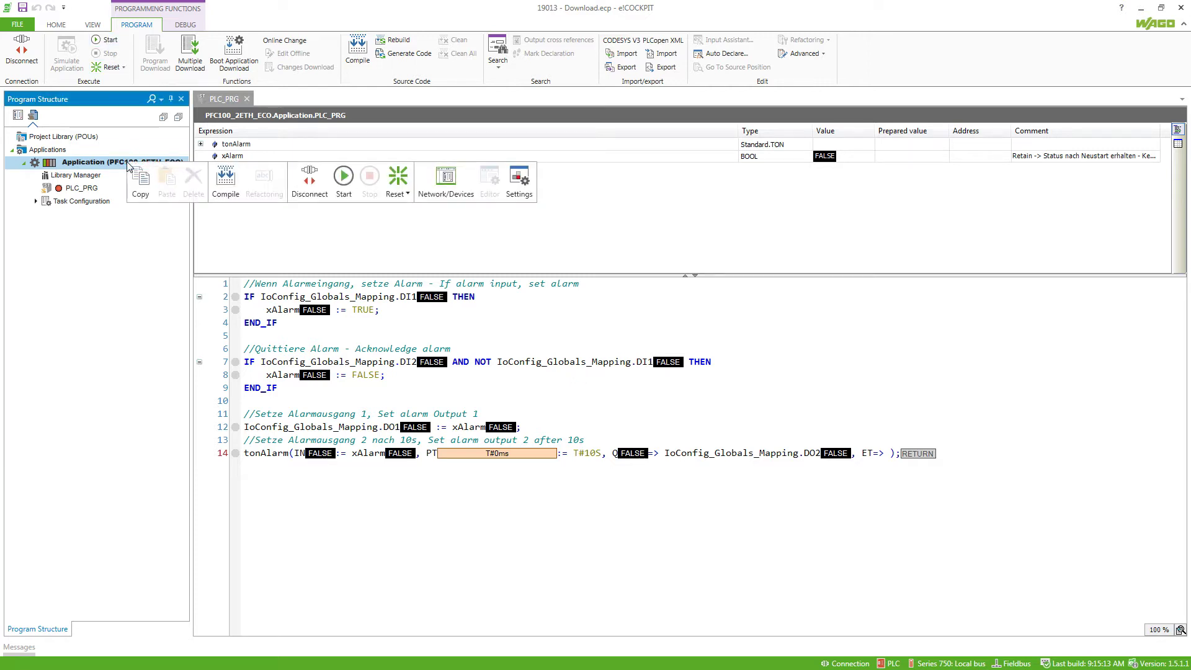
click(343, 181)
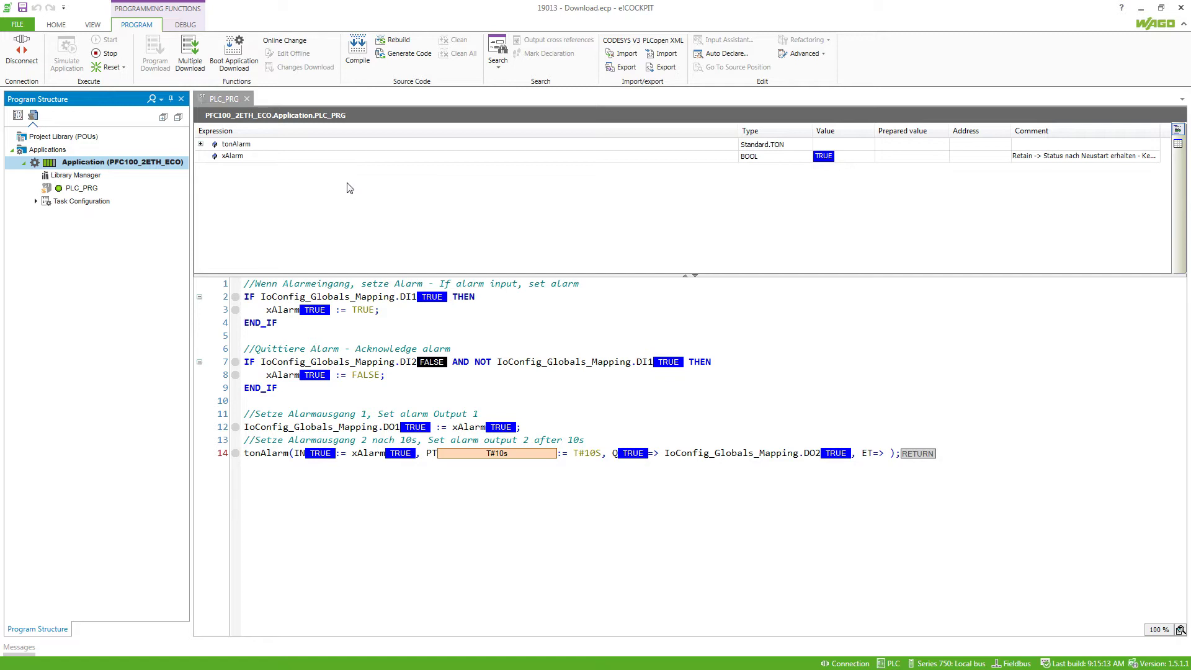
Store the running program as the PFC100 boot application and reopen the Application menu.
click(235, 74)
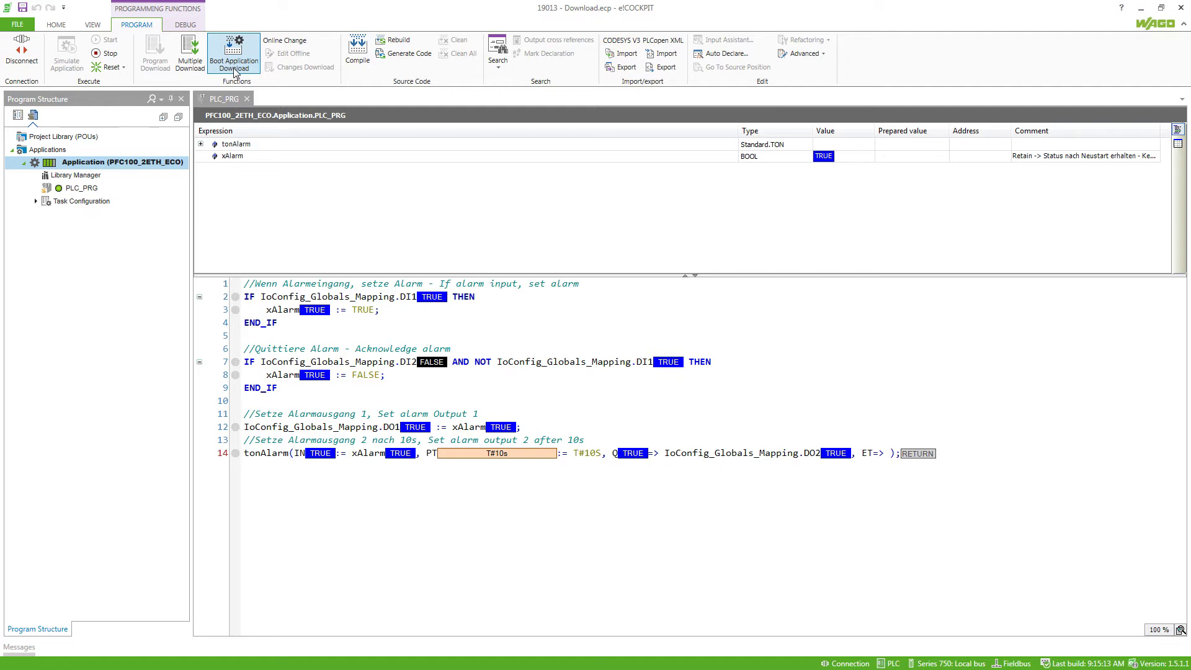
right_click(172, 164)
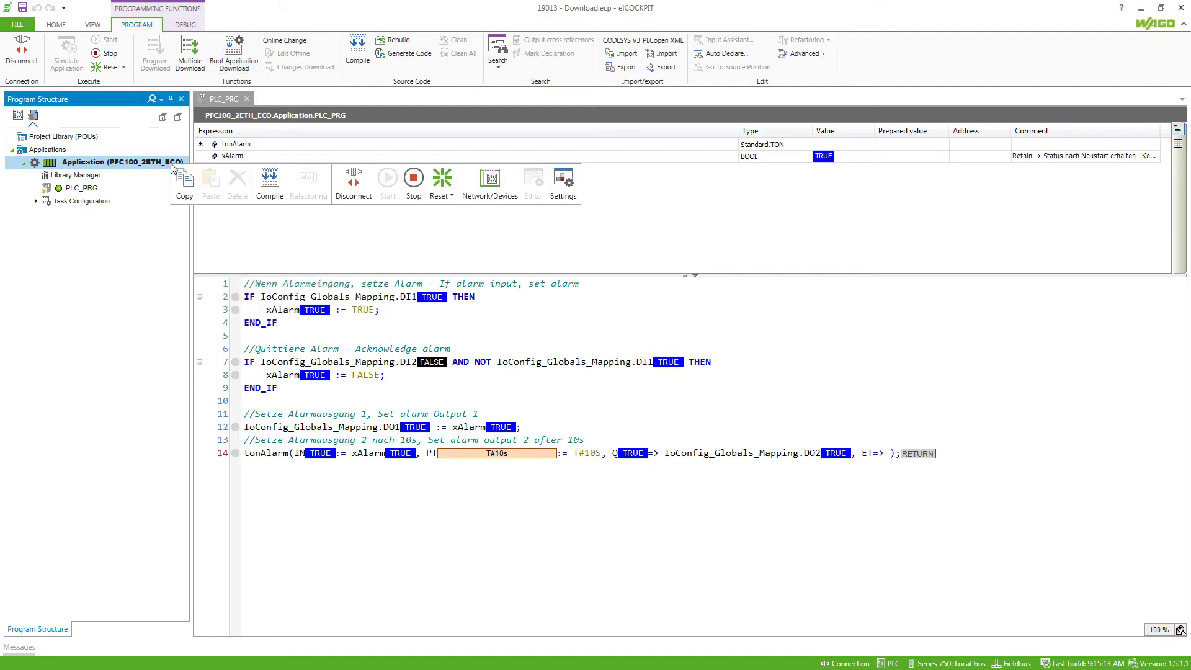
Disconnect, change the line 14 timer from T#10S to T#12S, and reconnect.
click(352, 185)
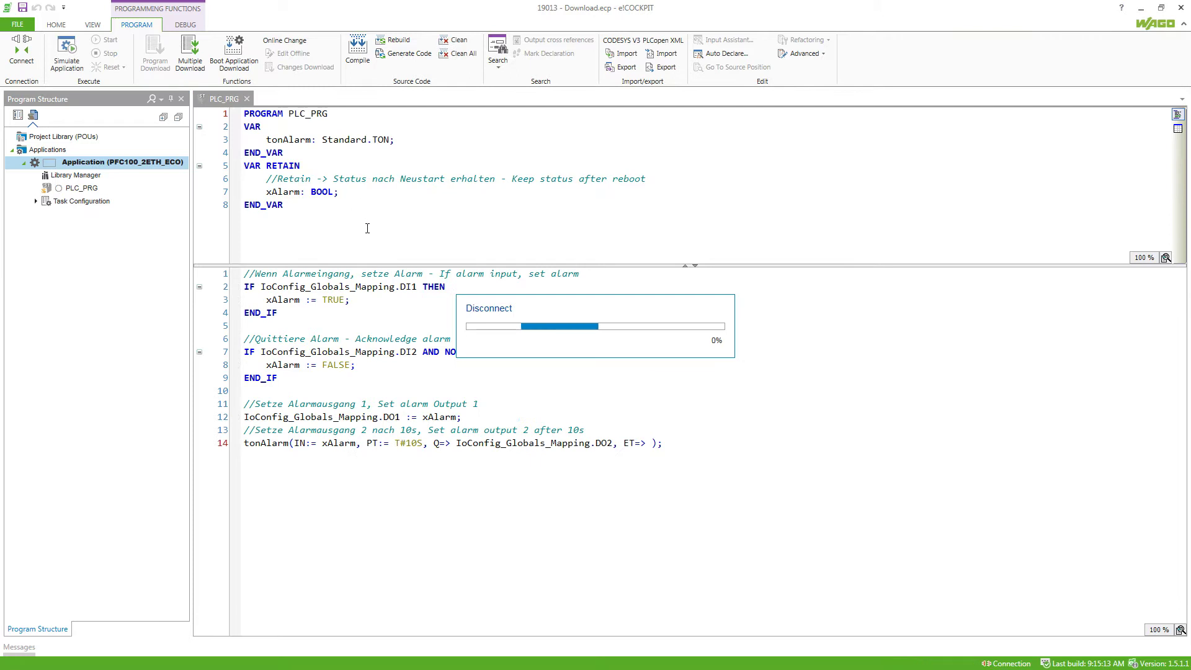
click(418, 443)
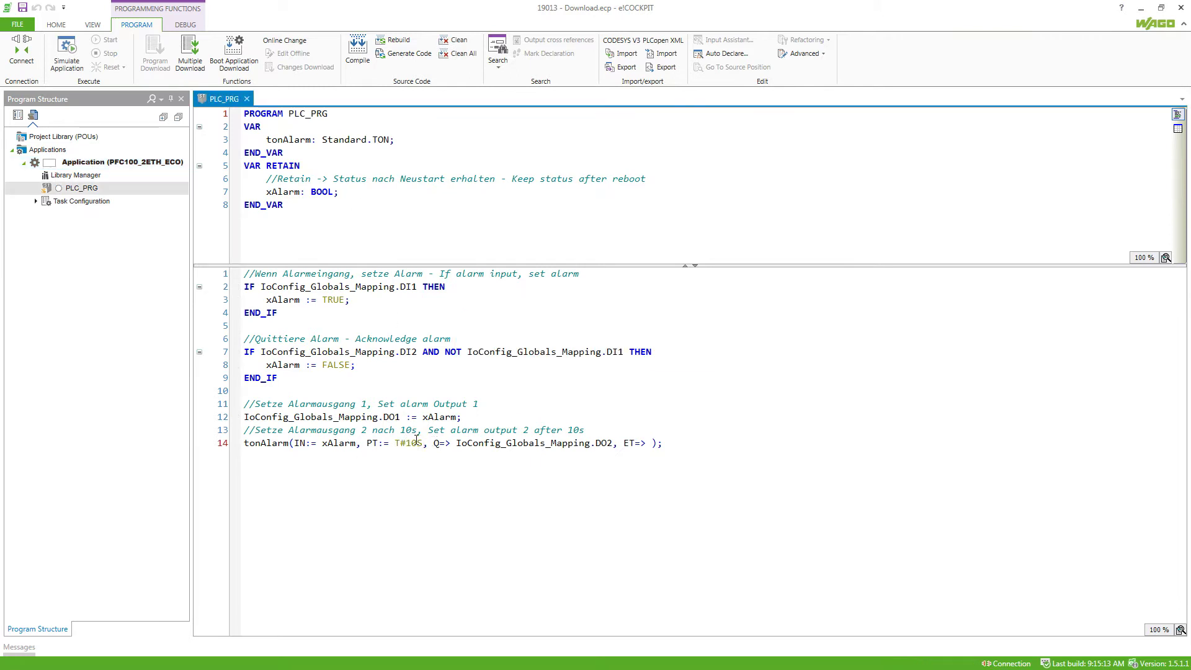
key(BackSpace)
text(2)
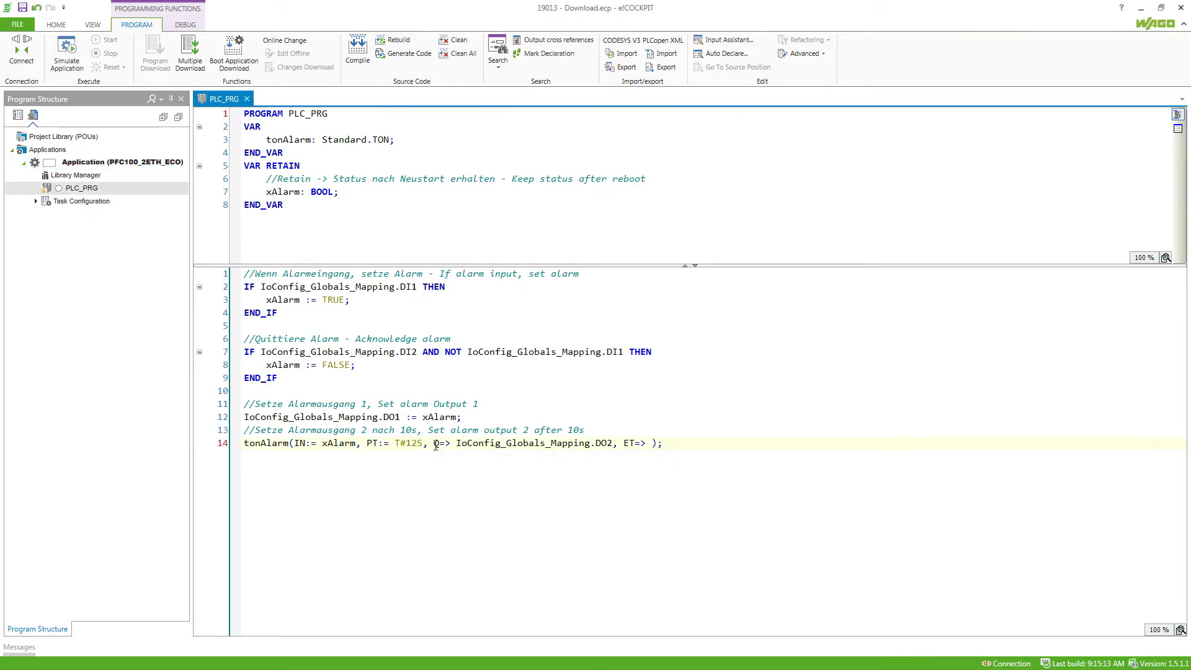
right_click(122, 162)
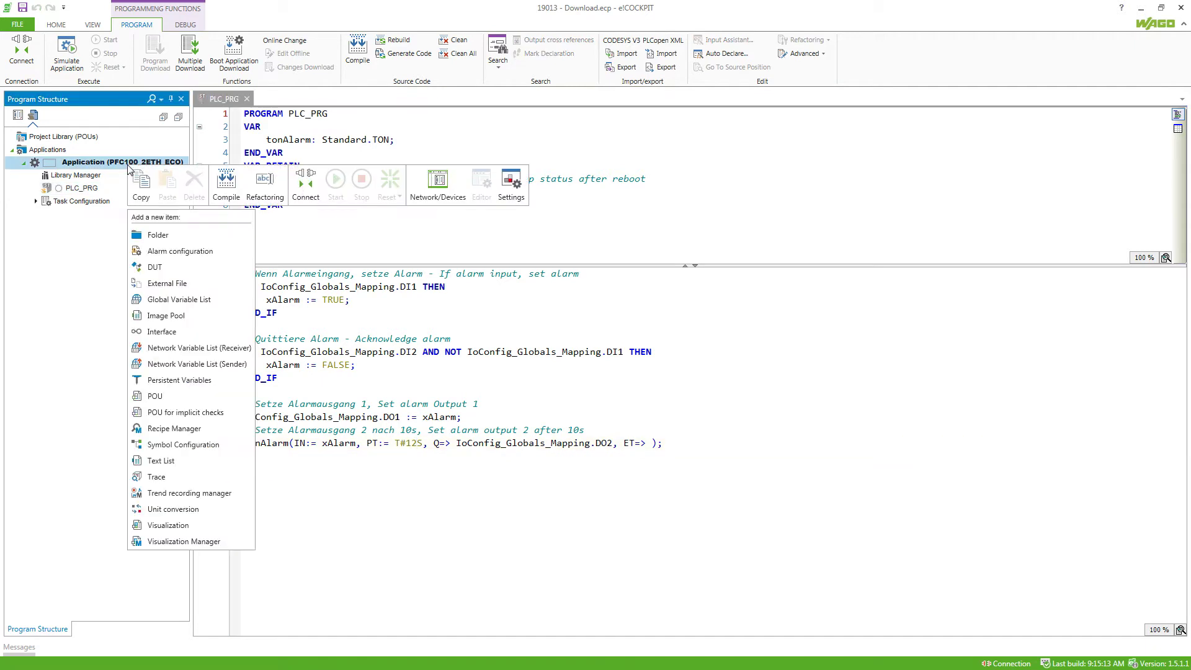
click(305, 184)
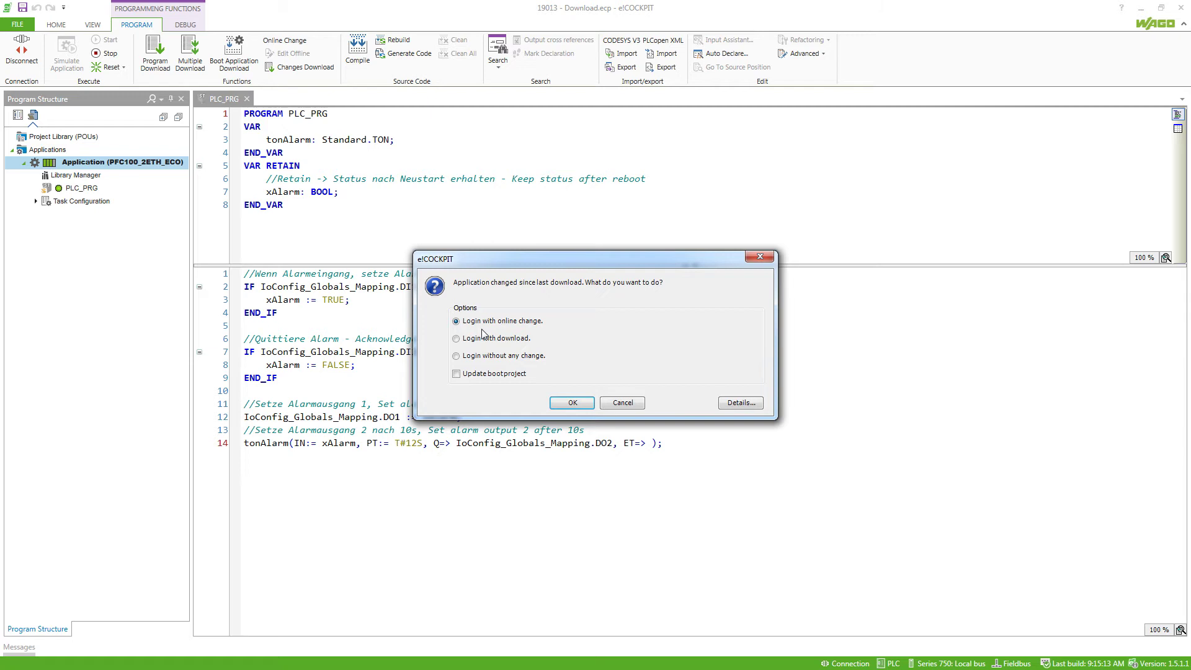
Log in with download and Update bootproject checked.
click(473, 338)
click(457, 375)
click(572, 402)
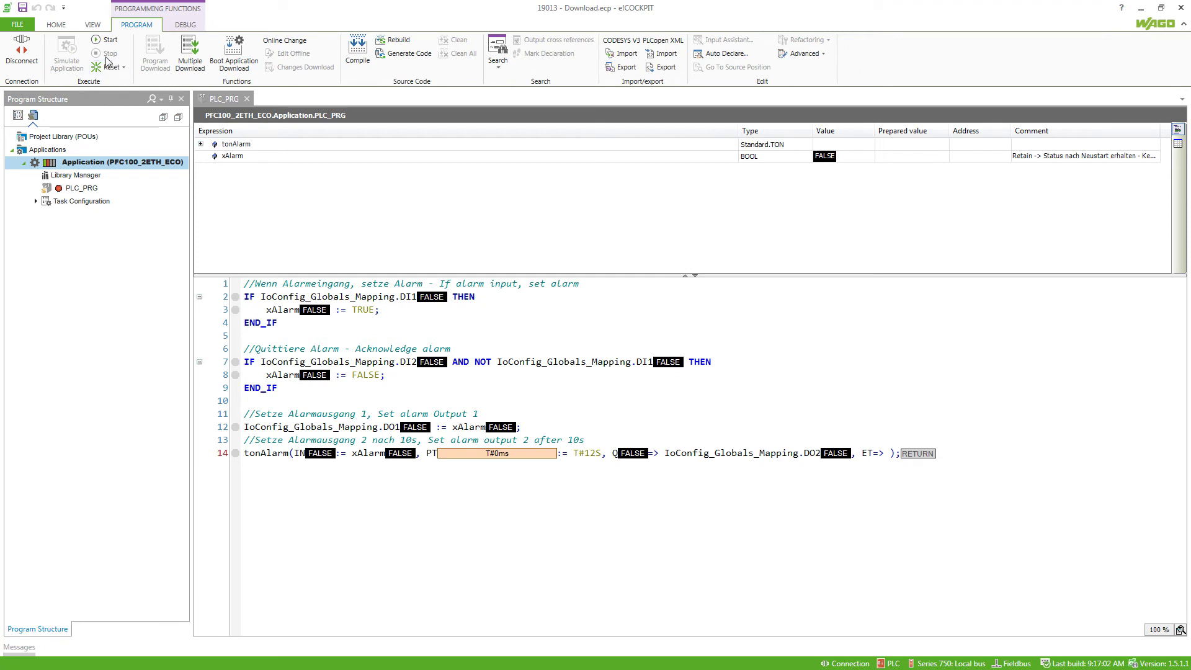
Start the 12 s application and switch to the Device Structure network view.
click(110, 40)
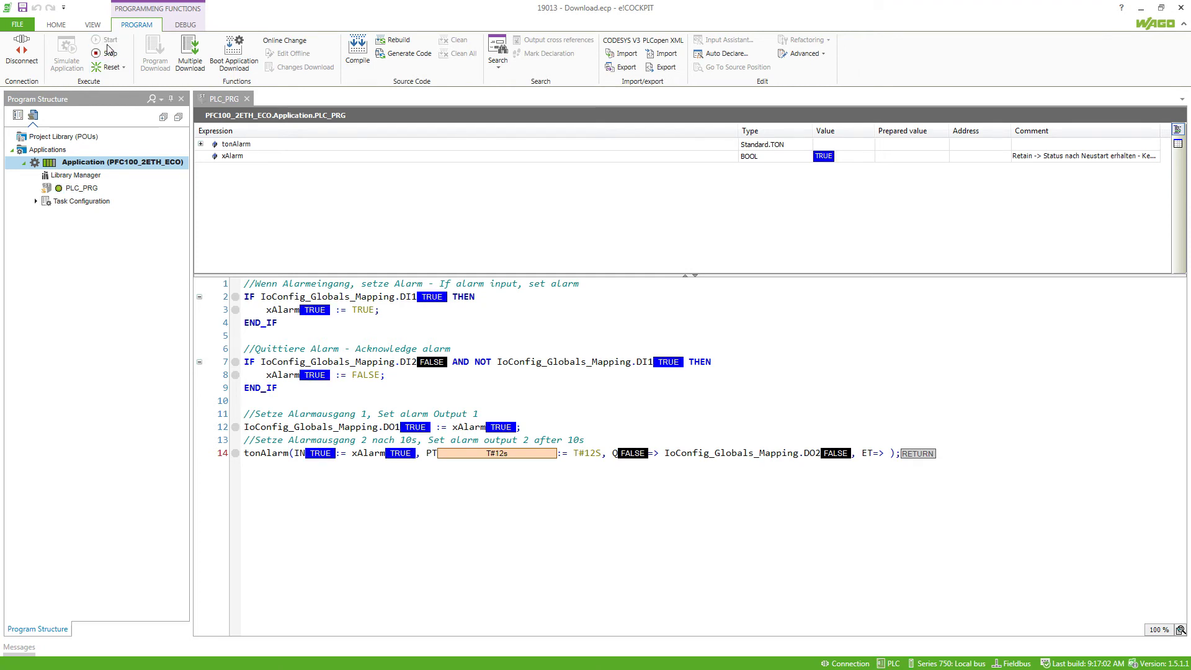
click(23, 119)
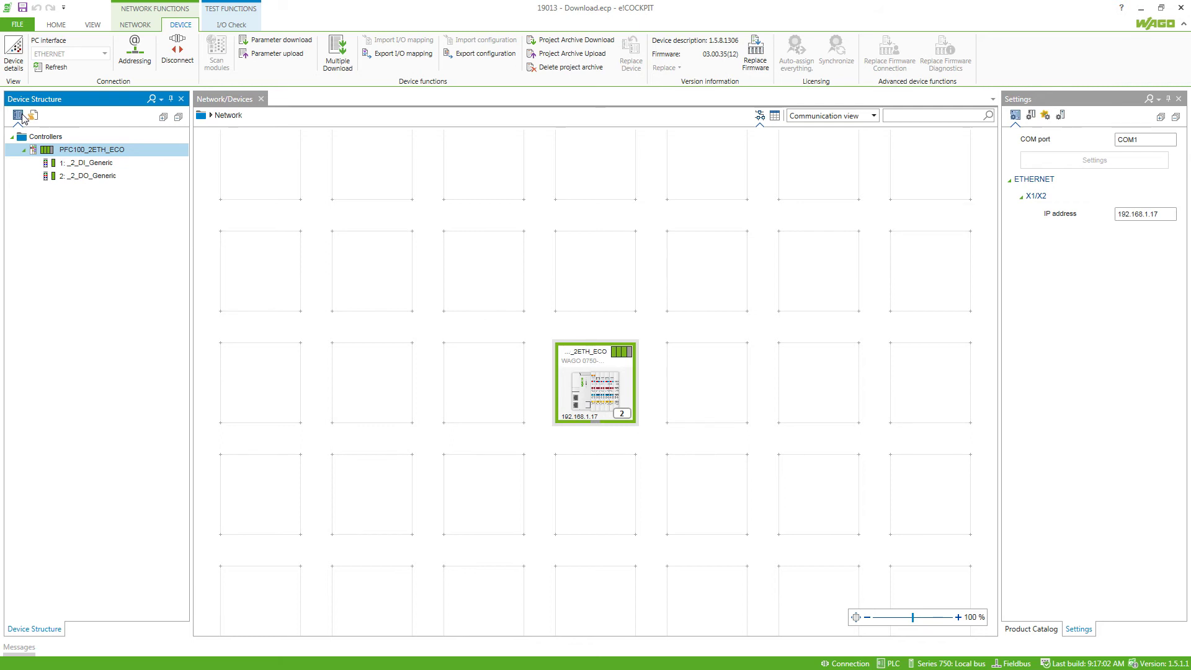
click(558, 42)
Go back to Program Structure and bring up the Multiple Download options.
click(347, 69)
click(33, 116)
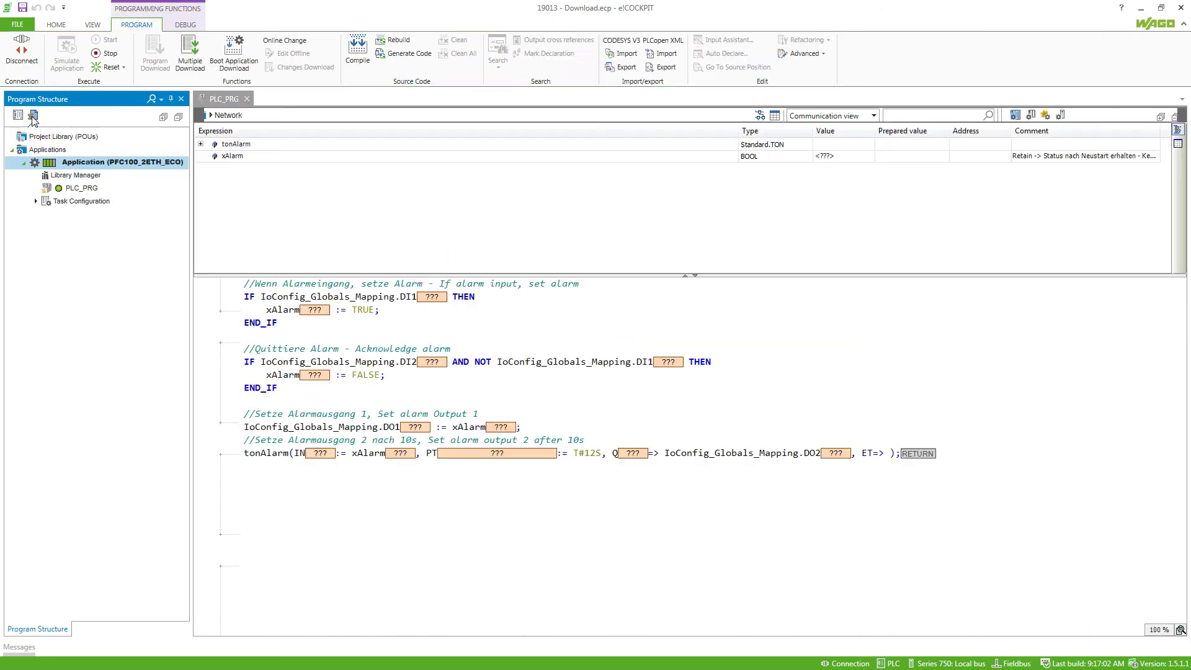
click(190, 56)
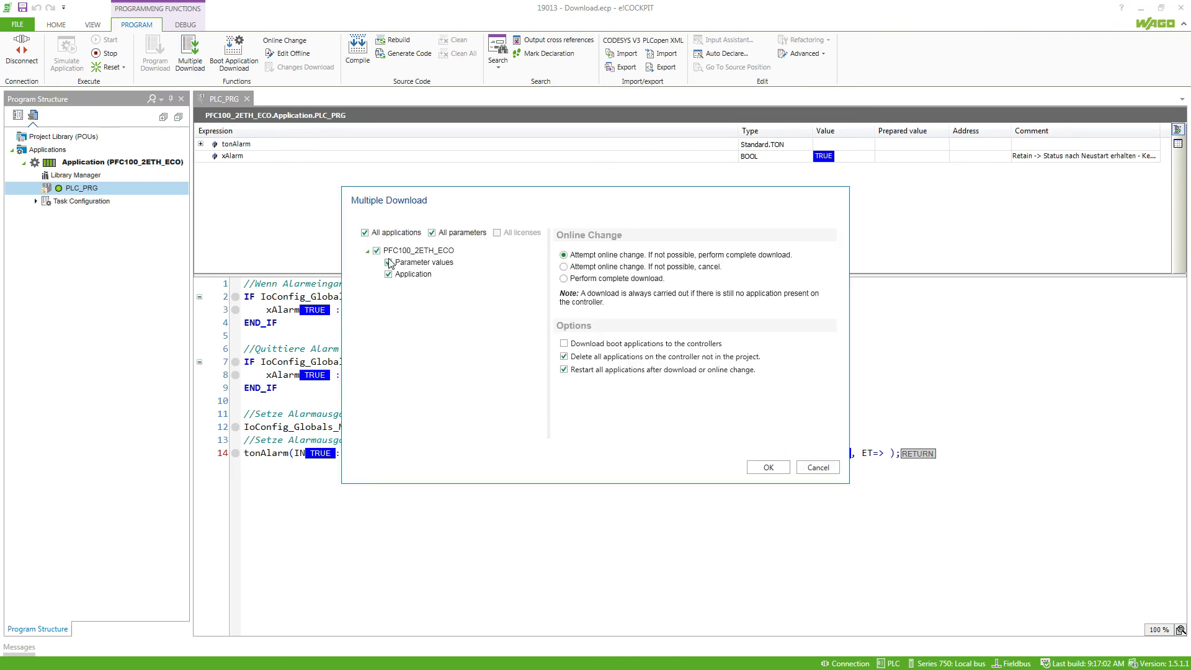